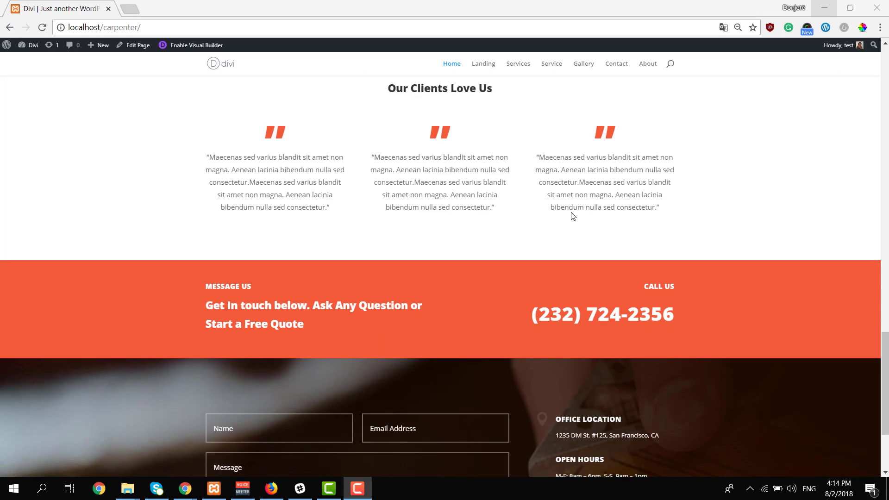
{"action": "scroll", "coordinate": [573, 216], "scroll_direction": "up", "scroll_amount": 7}
{"action": "scroll", "coordinate": [573, 216], "scroll_direction": "up", "scroll_amount": 10}
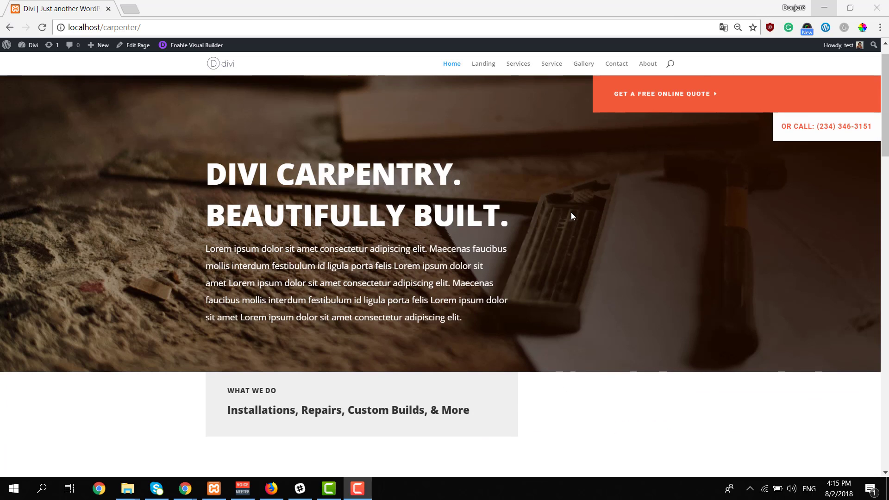
{"action": "scroll", "coordinate": [571, 216], "scroll_direction": "down", "scroll_amount": 3}
{"action": "scroll", "coordinate": [571, 214], "scroll_direction": "up", "scroll_amount": 4}
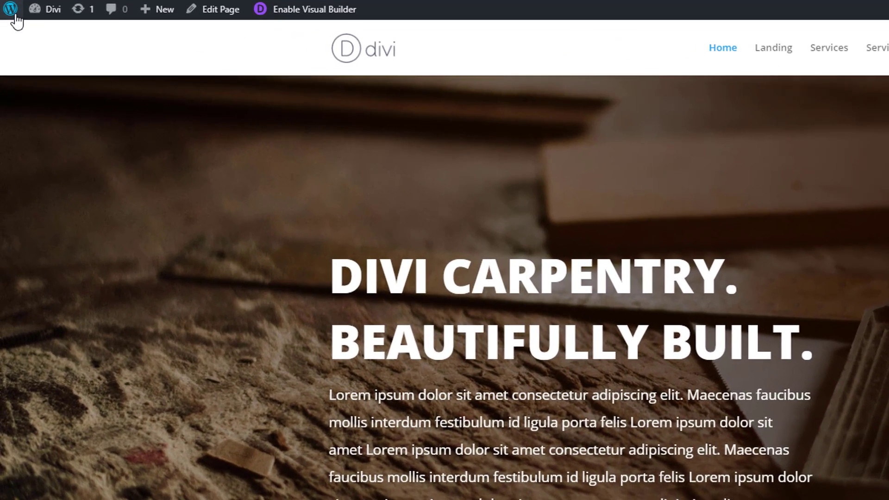
Open the WordPress admin in a separate tab, then create and publish a new page titled "Landing"
{"action": "middle_click", "coordinate": [11, 16]}
{"action": "left_click", "coordinate": [141, 6]}
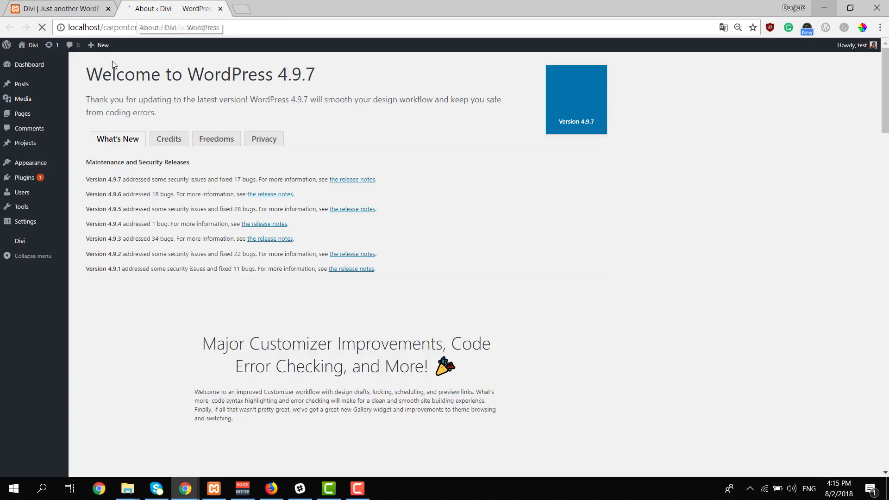
{"action": "mouse_move", "coordinate": [47, 111]}
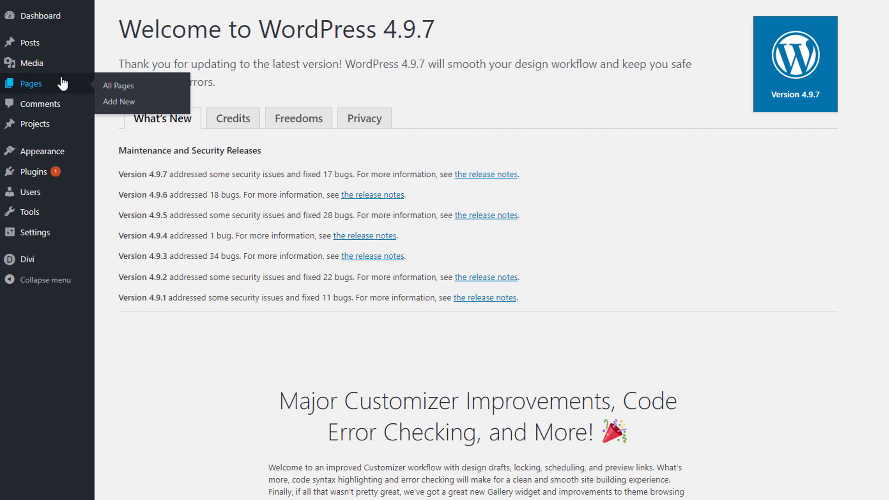
{"action": "left_click", "coordinate": [122, 104]}
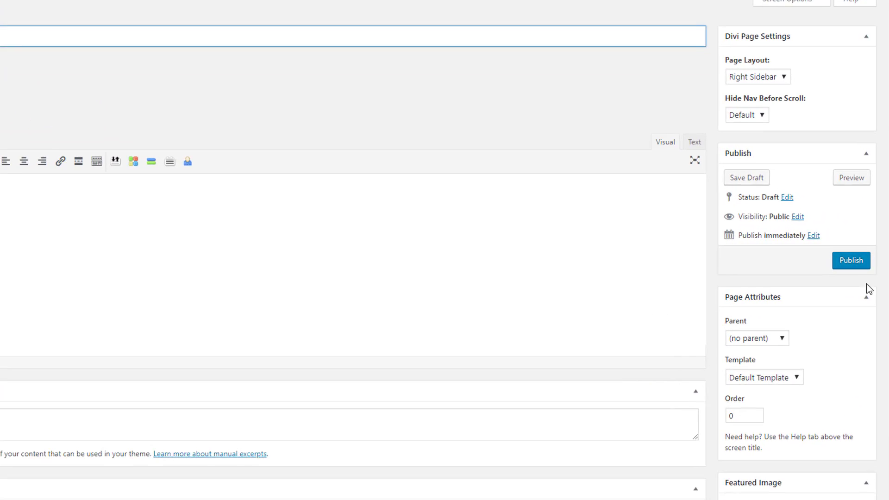
{"action": "left_click", "coordinate": [844, 262]}
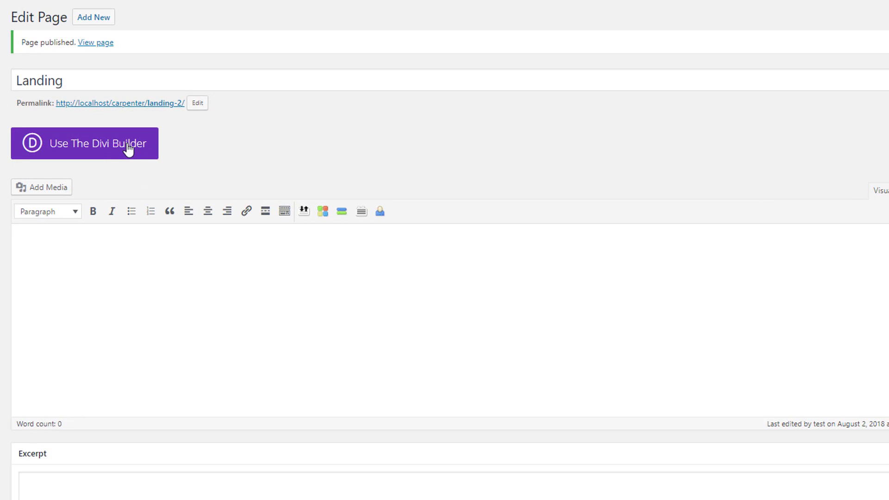
Enable the Divi Builder for the Landing page and start it in the Visual Builder from a premade layout
{"action": "left_click", "coordinate": [129, 150]}
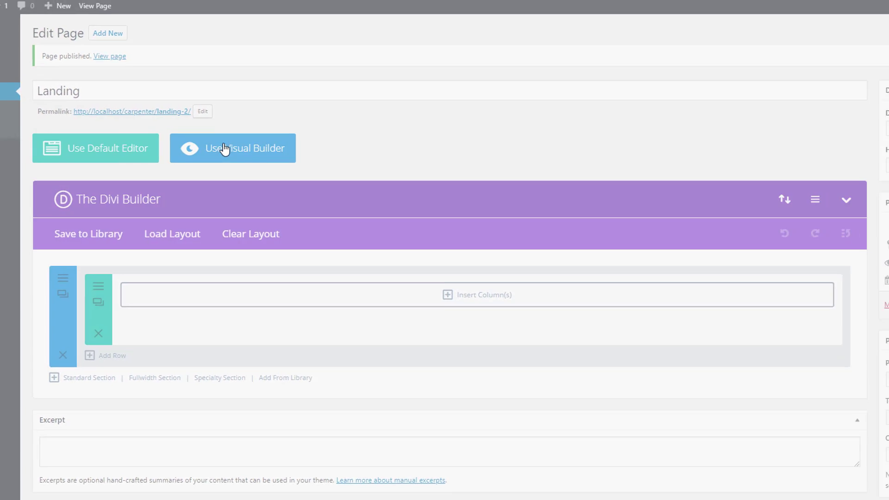
{"action": "left_click", "coordinate": [222, 144]}
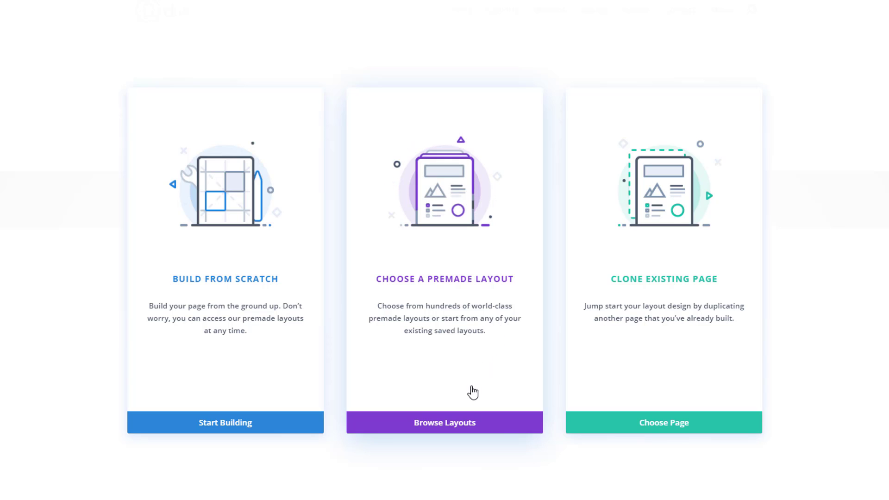
{"action": "left_click", "coordinate": [466, 423]}
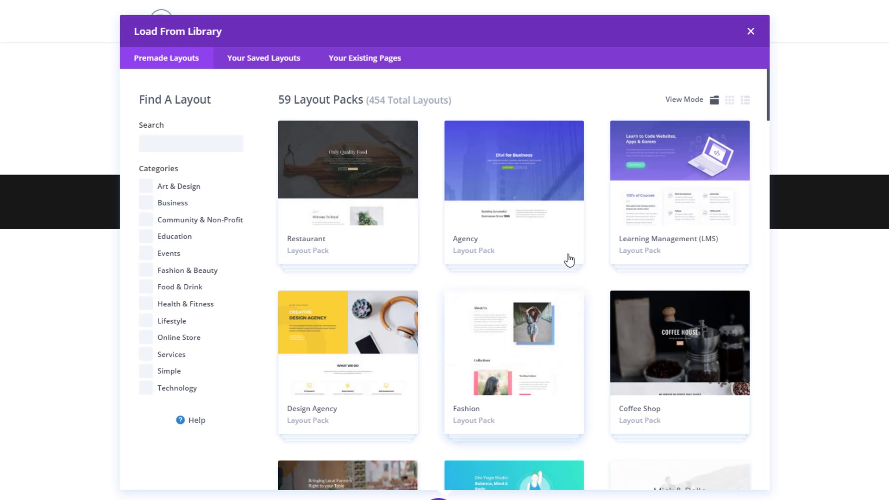
Find the Carpenter layout pack in the premade layouts library and open its details
{"action": "scroll", "coordinate": [600, 238], "scroll_direction": "down", "scroll_amount": 5}
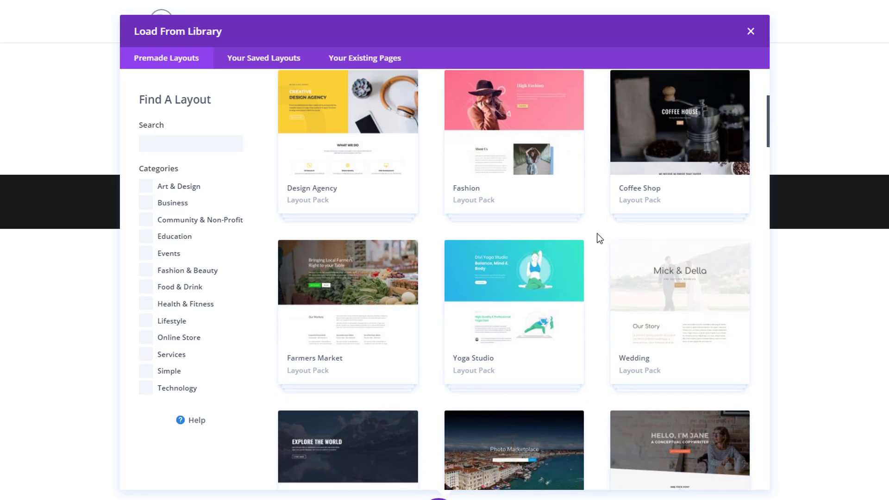
{"action": "scroll", "coordinate": [600, 238], "scroll_direction": "down", "scroll_amount": 5}
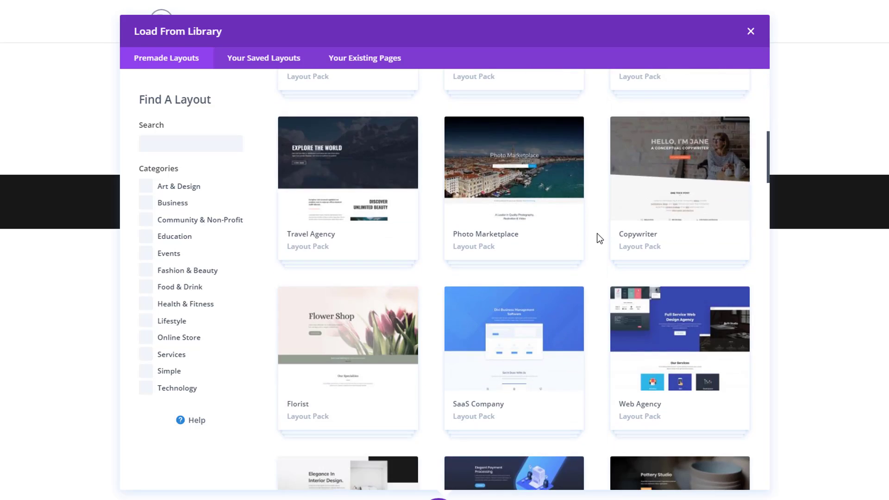
{"action": "scroll", "coordinate": [600, 238], "scroll_direction": "down", "scroll_amount": 5}
{"action": "scroll", "coordinate": [600, 238], "scroll_direction": "down", "scroll_amount": 5}
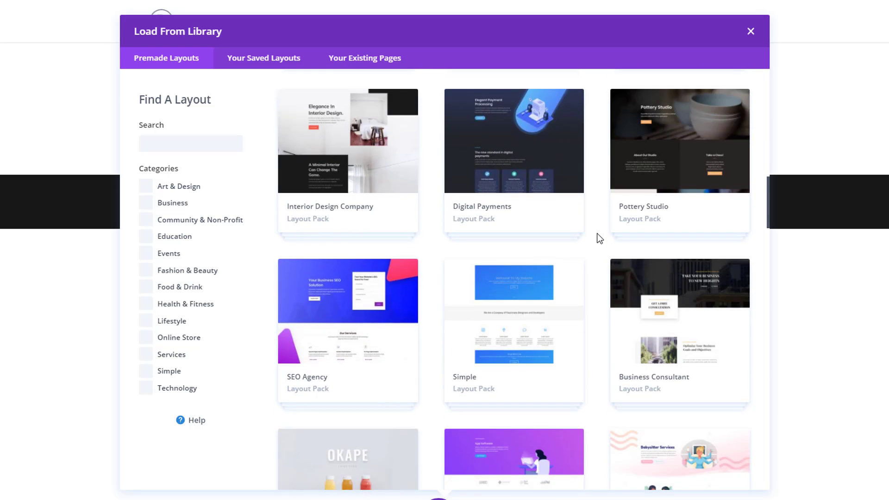
{"action": "scroll", "coordinate": [600, 239], "scroll_direction": "down", "scroll_amount": 20}
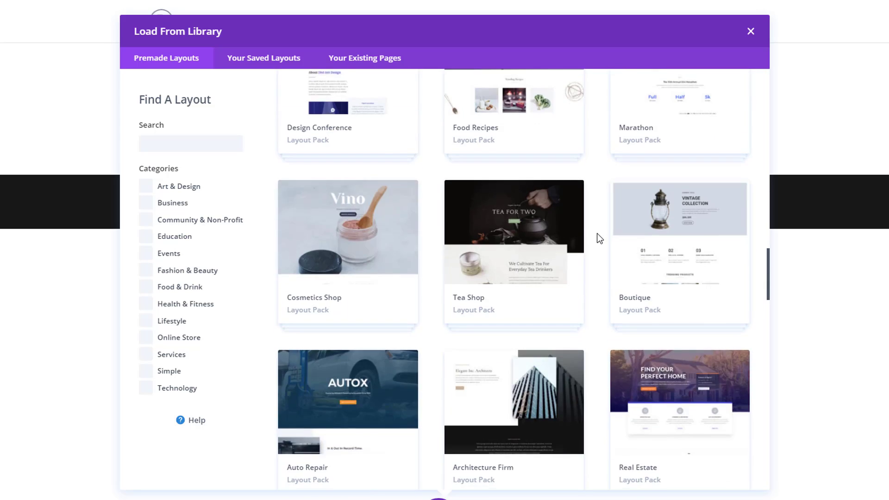
{"action": "scroll", "coordinate": [600, 239], "scroll_direction": "down", "scroll_amount": 10}
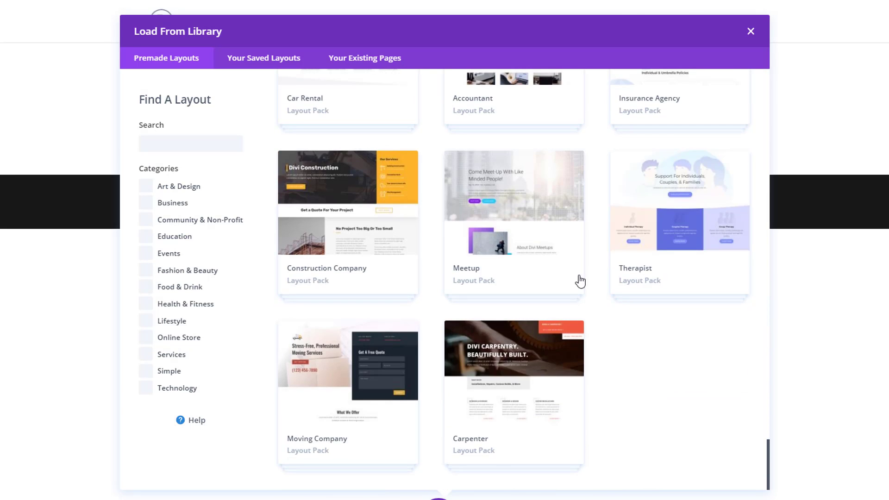
{"action": "left_click", "coordinate": [504, 399]}
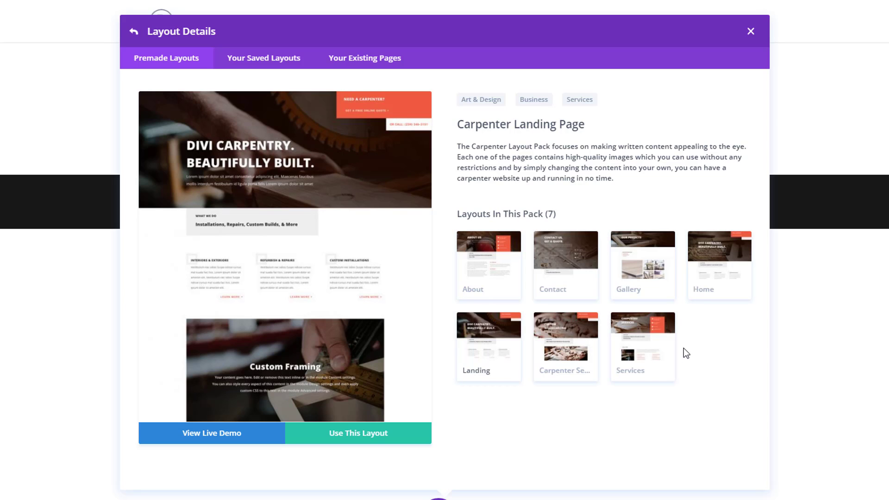
Open the live demo of the Carpenter Landing Page layout and look through its sections down to the contact form
{"action": "left_click", "coordinate": [243, 438]}
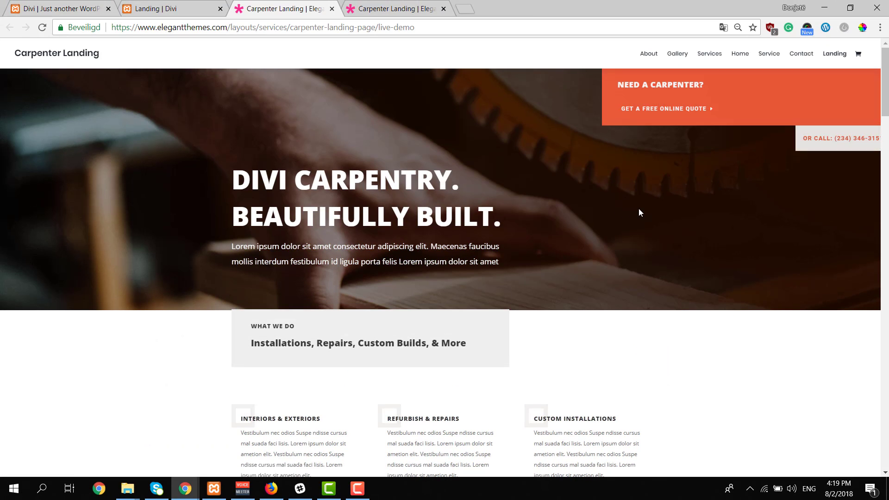
{"action": "scroll", "coordinate": [661, 231], "scroll_direction": "down", "scroll_amount": 15}
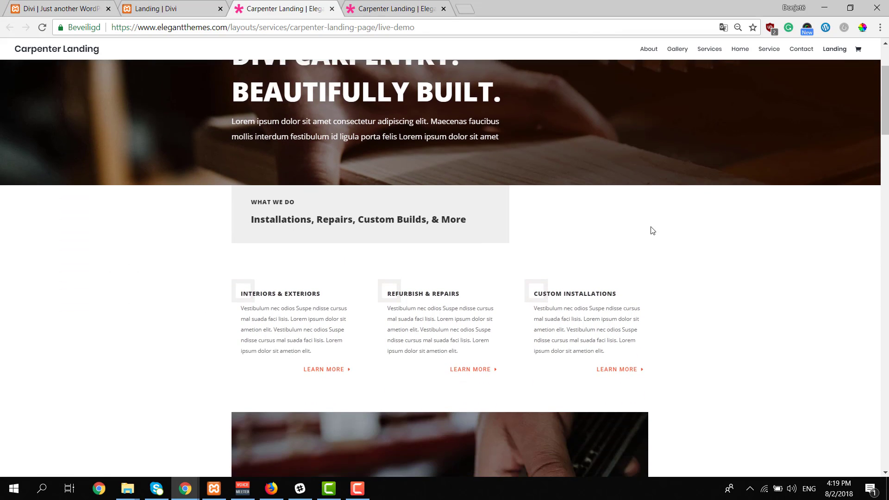
{"action": "scroll", "coordinate": [651, 230], "scroll_direction": "down", "scroll_amount": 18}
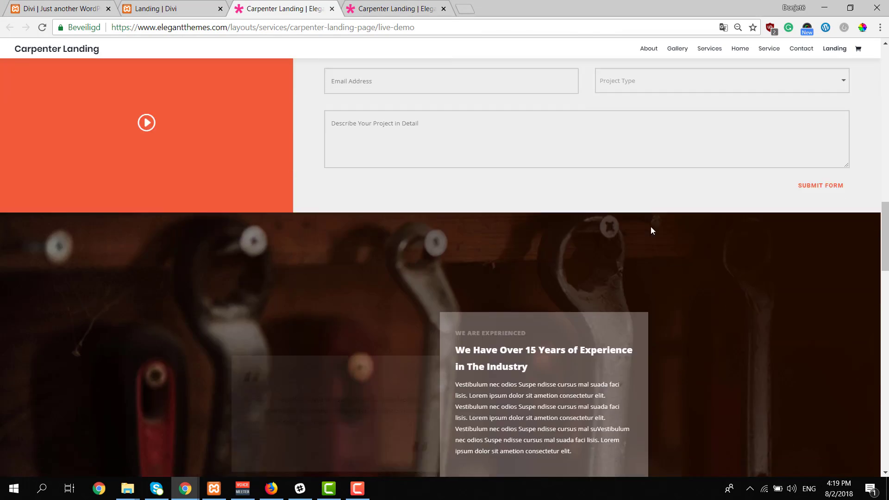
{"action": "scroll", "coordinate": [652, 231], "scroll_direction": "down", "scroll_amount": 12}
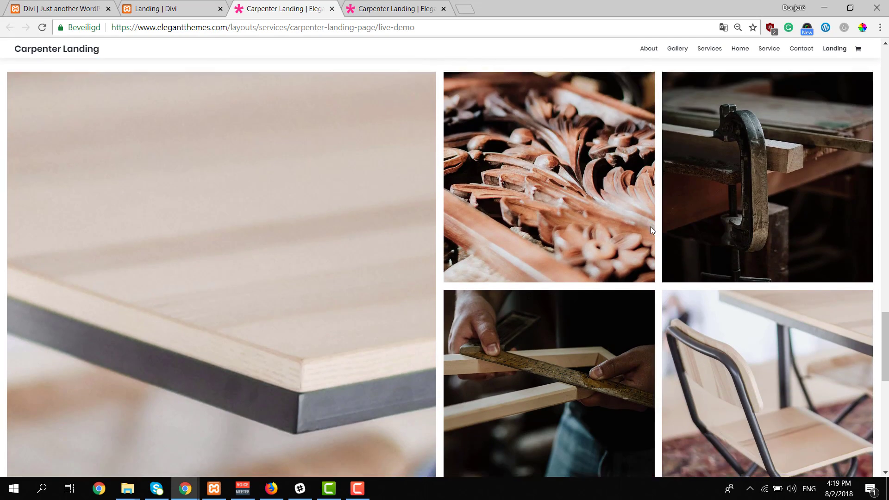
{"action": "scroll", "coordinate": [651, 227], "scroll_direction": "down", "scroll_amount": 3}
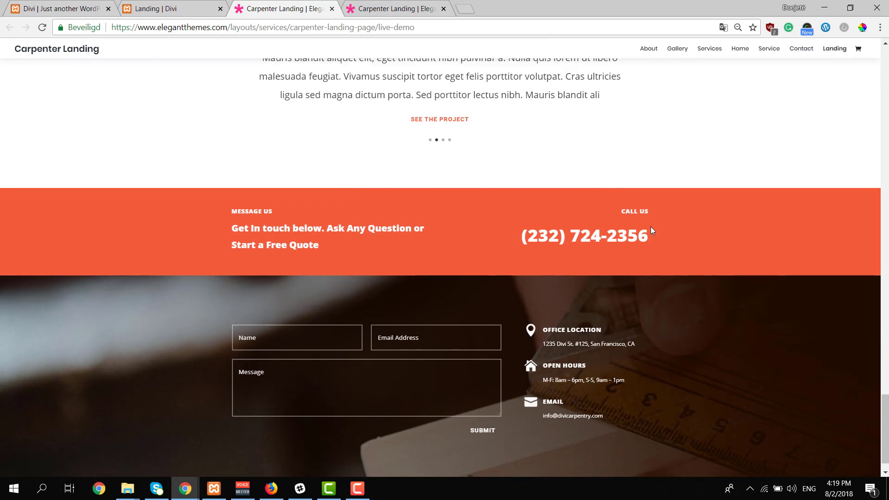
{"action": "scroll", "coordinate": [651, 227], "scroll_direction": "up", "scroll_amount": 15}
{"action": "scroll", "coordinate": [652, 230], "scroll_direction": "up", "scroll_amount": 12}
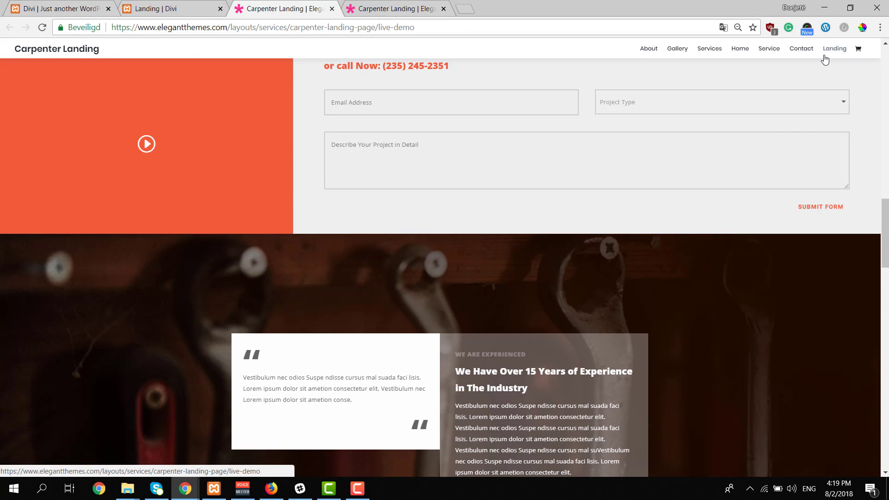
Return to the builder, load the Carpenter Landing Page layout into the Landing page and review its sections
{"action": "left_click", "coordinate": [194, 5]}
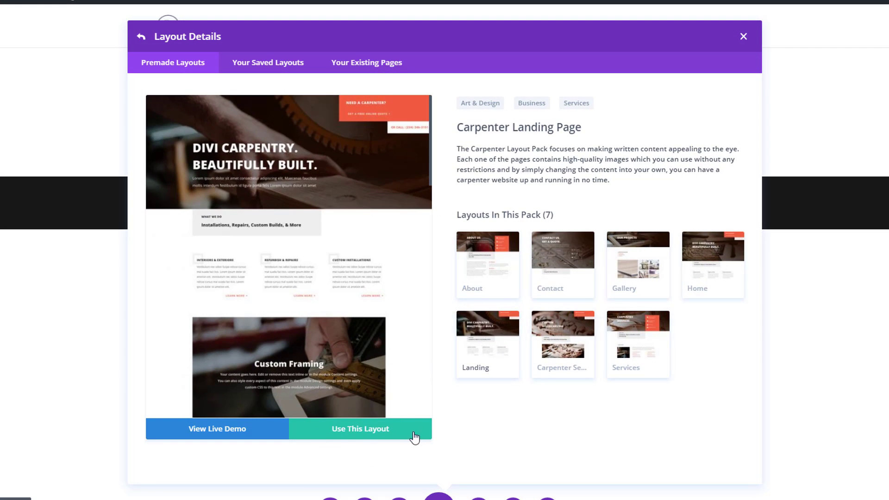
{"action": "left_click", "coordinate": [361, 430]}
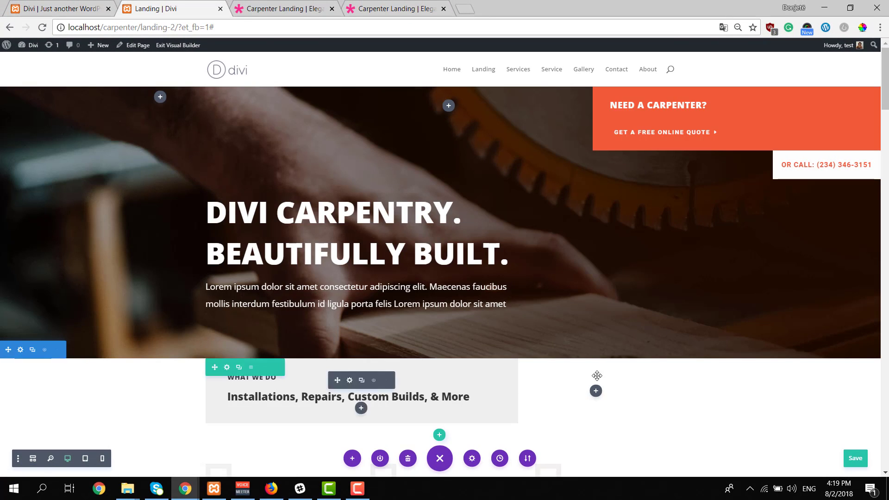
{"action": "scroll", "coordinate": [489, 194], "scroll_direction": "down", "scroll_amount": 4}
{"action": "scroll", "coordinate": [655, 292], "scroll_direction": "up", "scroll_amount": 6}
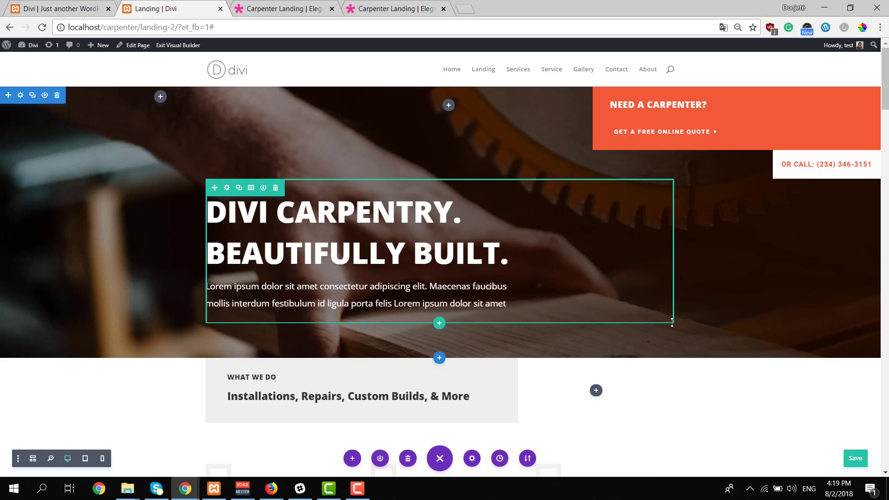
{"action": "scroll", "coordinate": [671, 320], "scroll_direction": "down", "scroll_amount": 4}
{"action": "scroll", "coordinate": [672, 323], "scroll_direction": "down", "scroll_amount": 5}
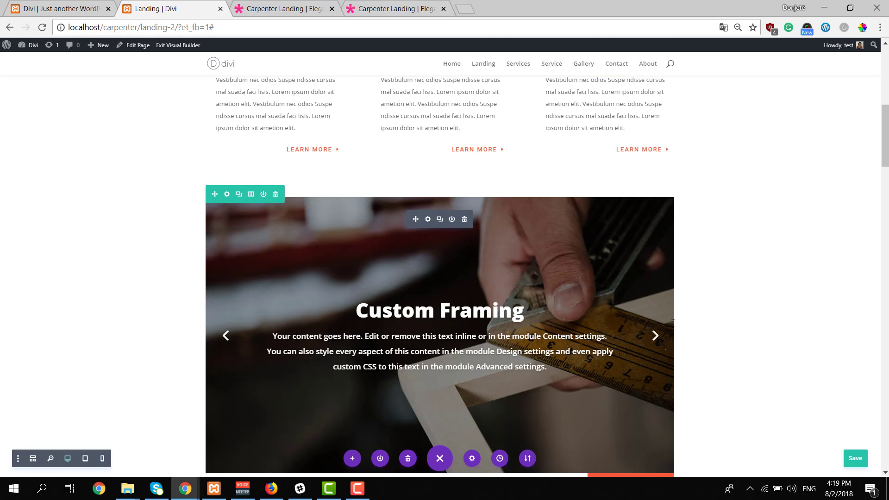
{"action": "scroll", "coordinate": [672, 322], "scroll_direction": "down", "scroll_amount": 5}
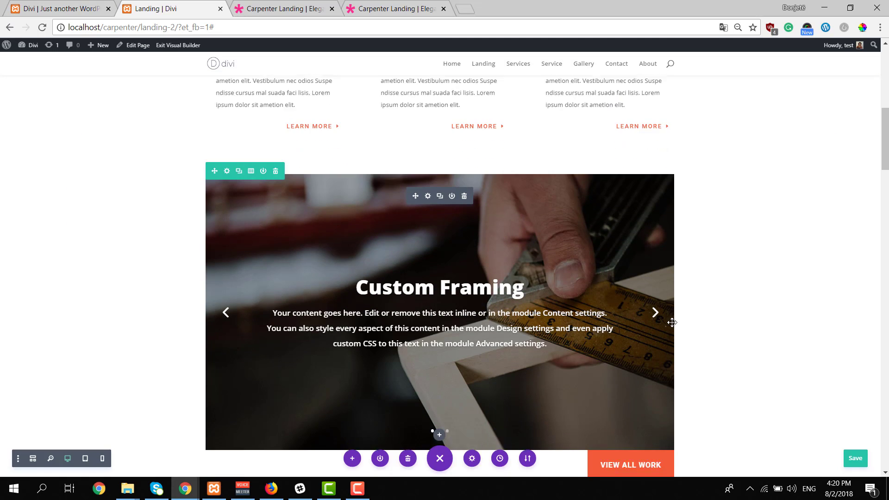
{"action": "scroll", "coordinate": [673, 323], "scroll_direction": "down", "scroll_amount": 4}
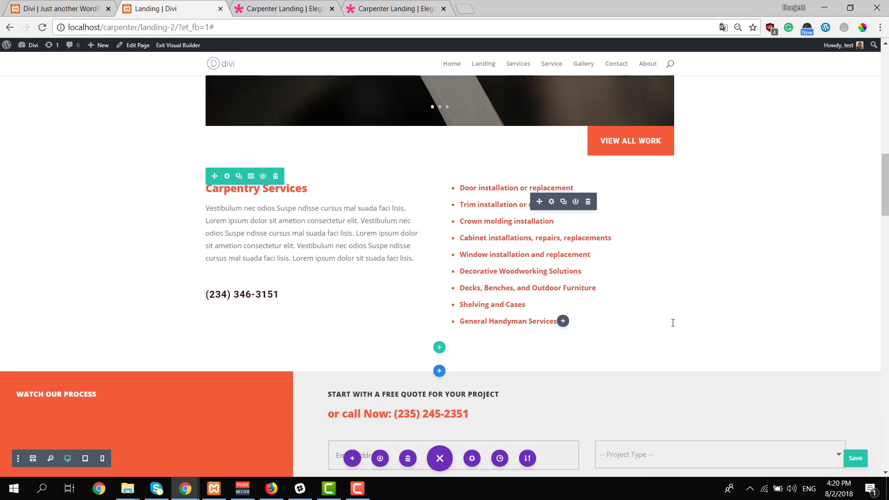
{"action": "scroll", "coordinate": [673, 321], "scroll_direction": "up", "scroll_amount": 17}
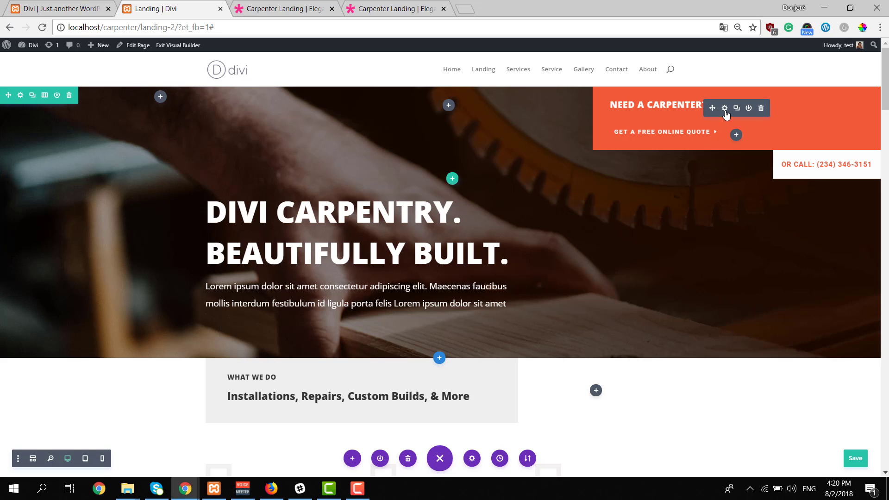
Open the settings of the "Need a Carpenter?" call to action and filter its options to Modified Styles
{"action": "left_click", "coordinate": [725, 108]}
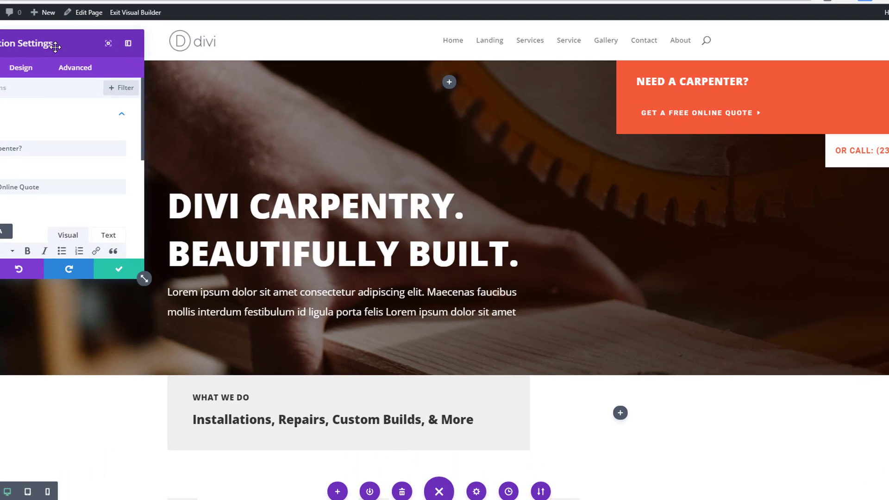
{"action": "left_click_drag", "start_coordinate": [178, 81], "coordinate": [378, 115]}
{"action": "scroll", "coordinate": [363, 162], "scroll_direction": "down", "scroll_amount": 6}
{"action": "scroll", "coordinate": [356, 178], "scroll_direction": "up", "scroll_amount": 4}
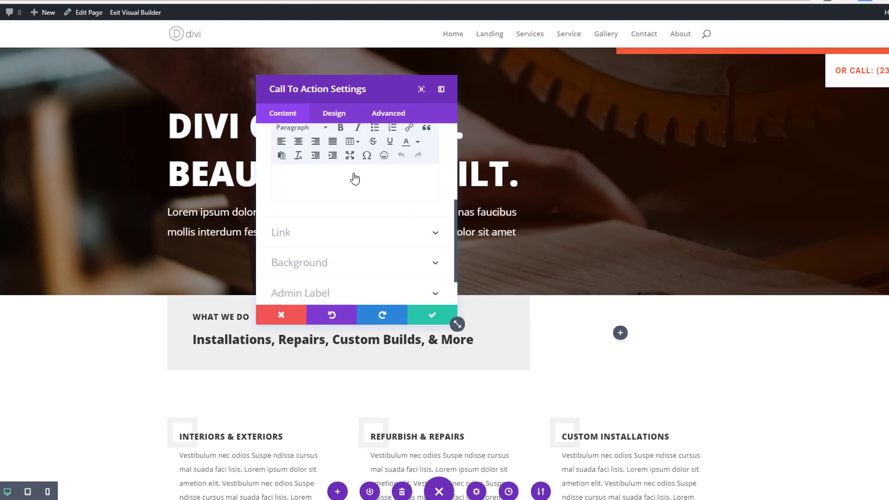
{"action": "scroll", "coordinate": [658, 213], "scroll_direction": "up", "scroll_amount": 3}
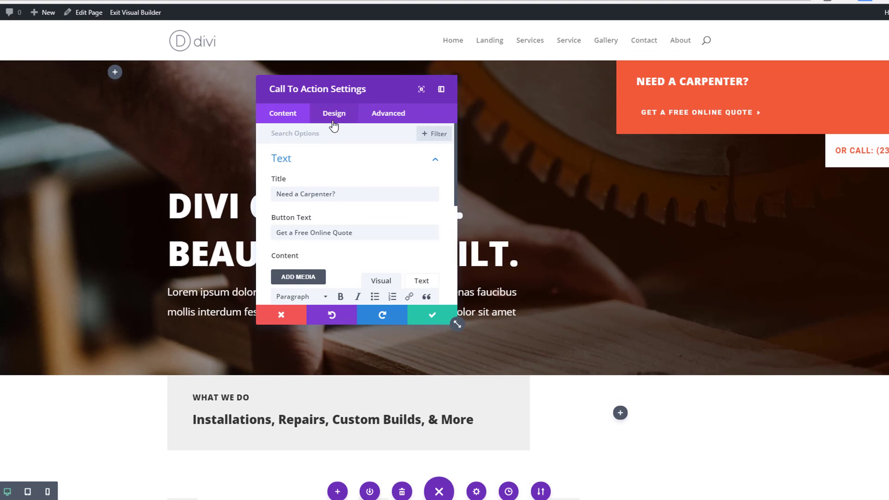
{"action": "left_click", "coordinate": [334, 114]}
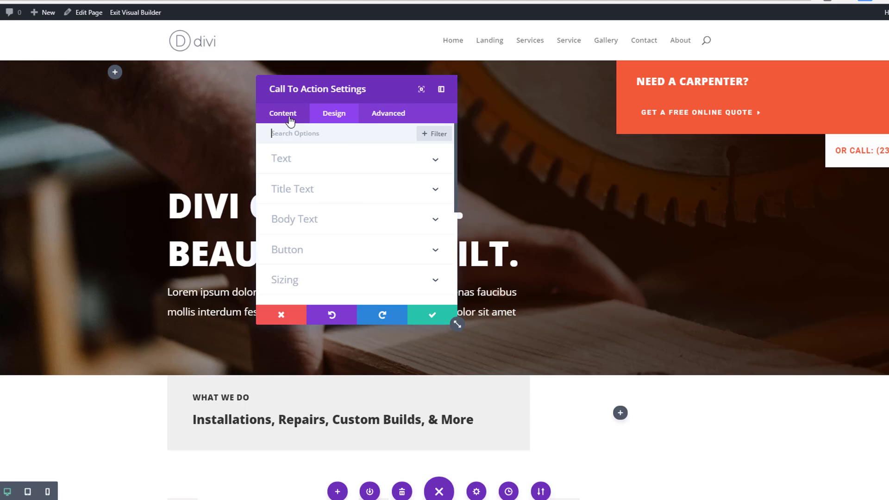
{"action": "left_click", "coordinate": [290, 121]}
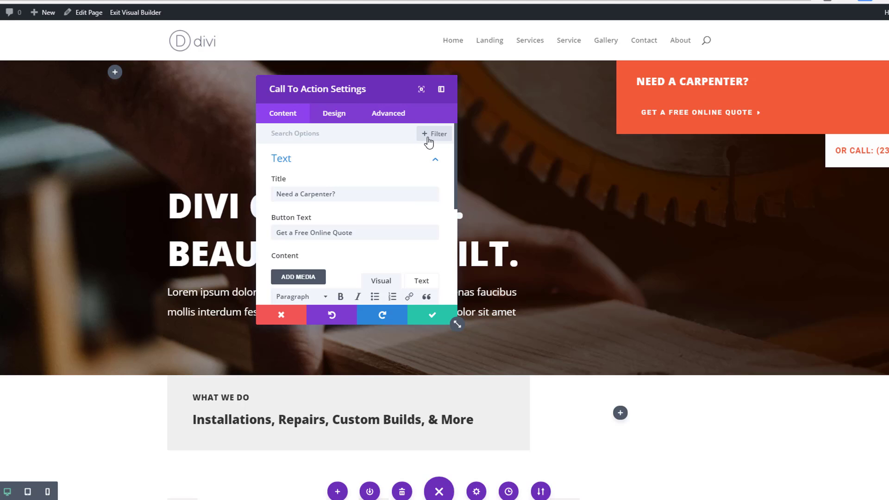
{"action": "left_click", "coordinate": [429, 139]}
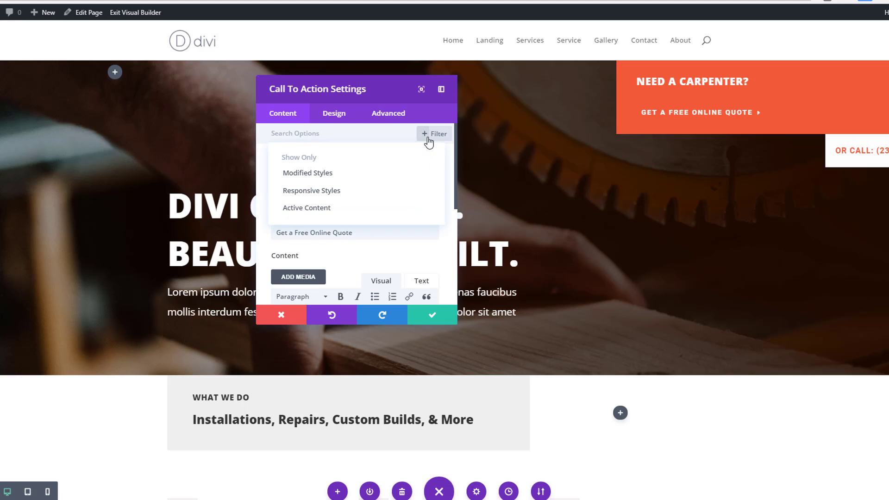
{"action": "left_click", "coordinate": [364, 176]}
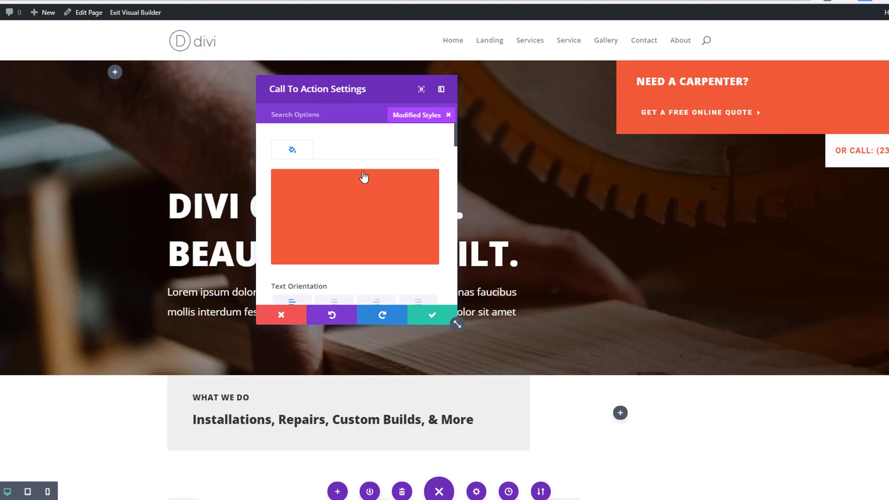
Enlarge the call to action's settings window and review its modified styles, from the background through the title, body and button options
{"action": "left_click_drag", "start_coordinate": [456, 324], "coordinate": [538, 436]}
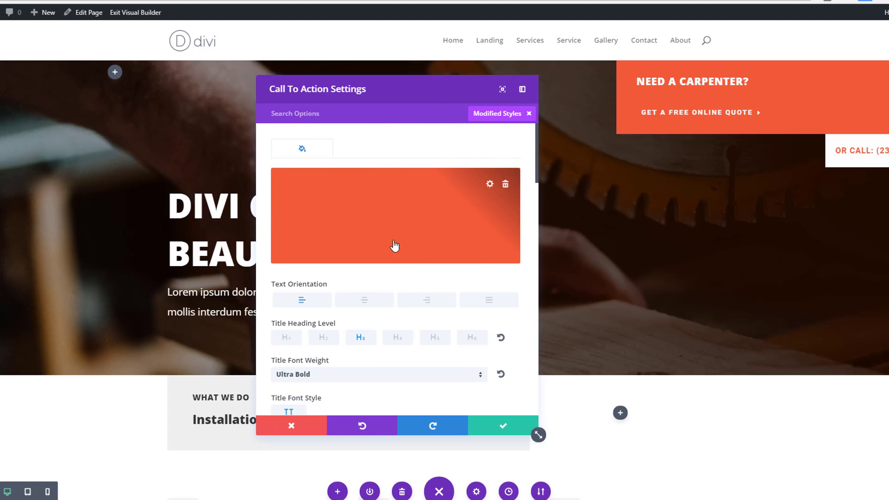
{"action": "scroll", "coordinate": [330, 238], "scroll_direction": "down", "scroll_amount": 6}
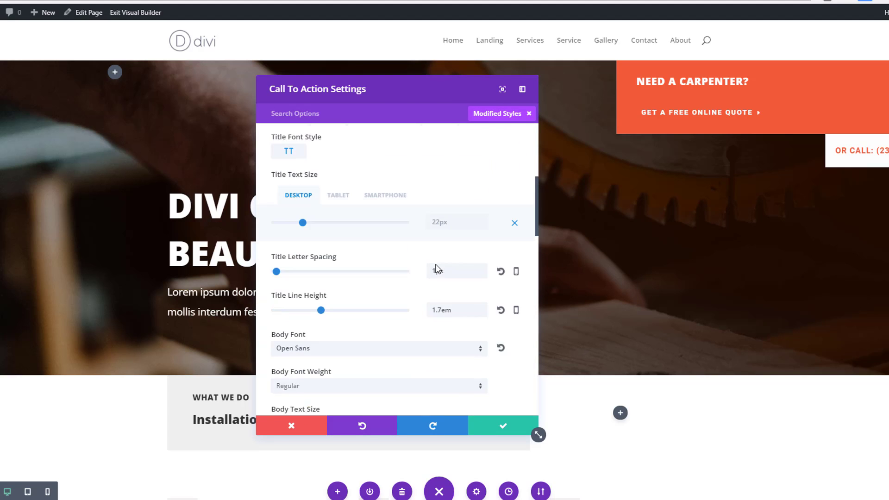
{"action": "scroll", "coordinate": [436, 264], "scroll_direction": "down", "scroll_amount": 4}
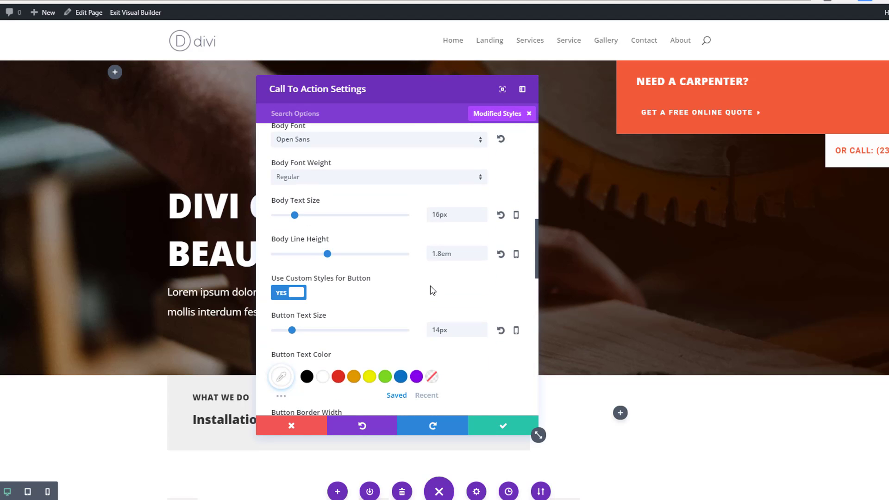
{"action": "scroll", "coordinate": [432, 291], "scroll_direction": "up", "scroll_amount": 10}
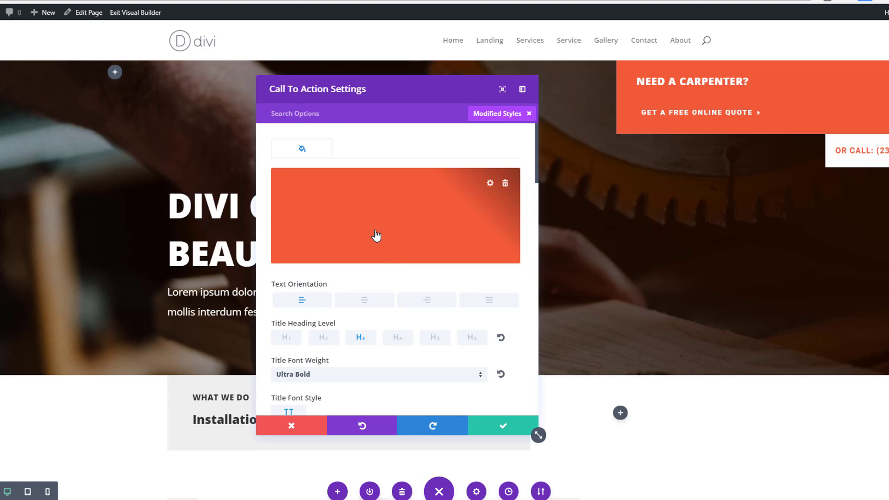
Try a bright pink background on the "Need a Carpenter?" call to action and discard the change
{"action": "left_click", "coordinate": [376, 236]}
{"action": "left_click", "coordinate": [372, 240]}
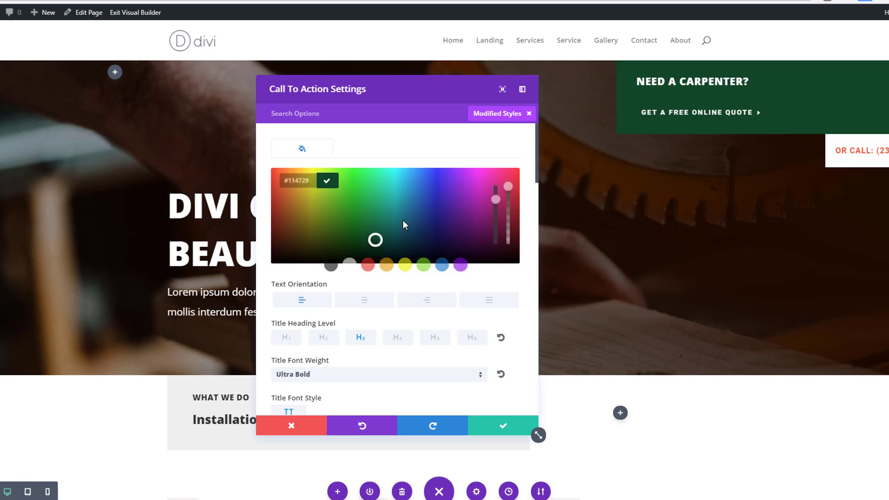
{"action": "left_click_drag", "start_coordinate": [404, 224], "coordinate": [497, 146]}
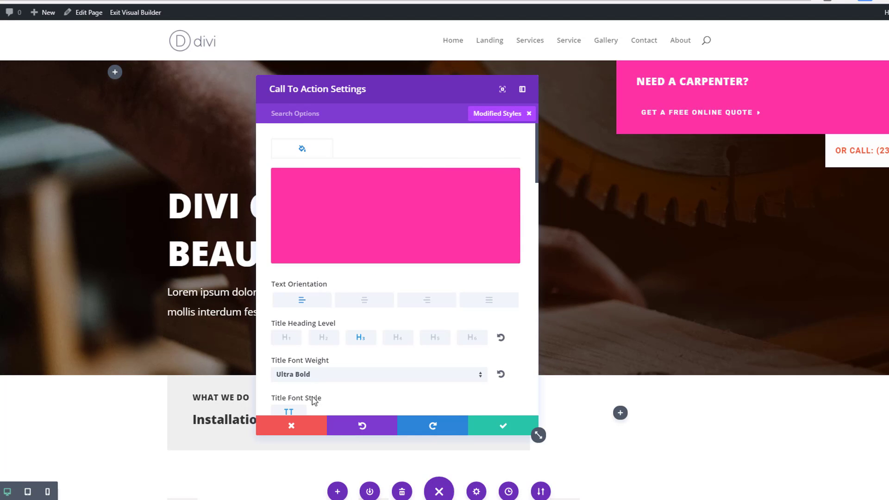
{"action": "left_click", "coordinate": [314, 425]}
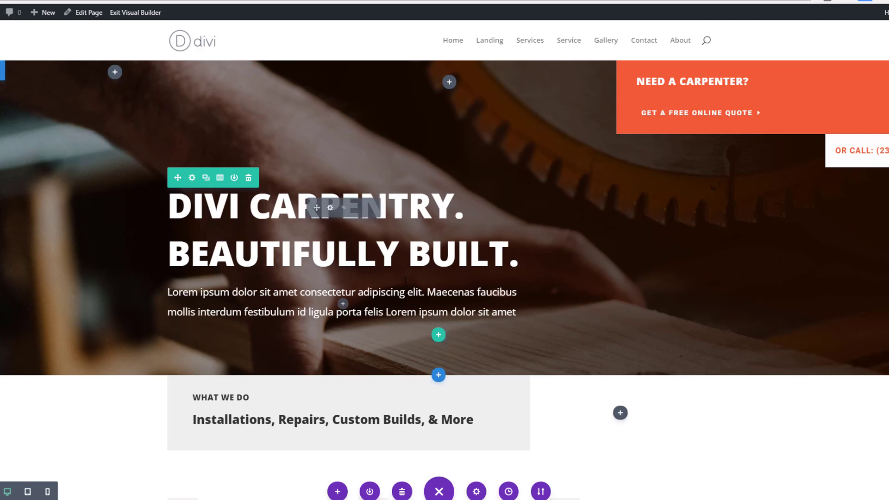
Open the settings of the "Divi Carpentry. Beautifully Built." text module, filter them to Modified Styles and move the window off the heading
{"action": "left_click", "coordinate": [330, 209]}
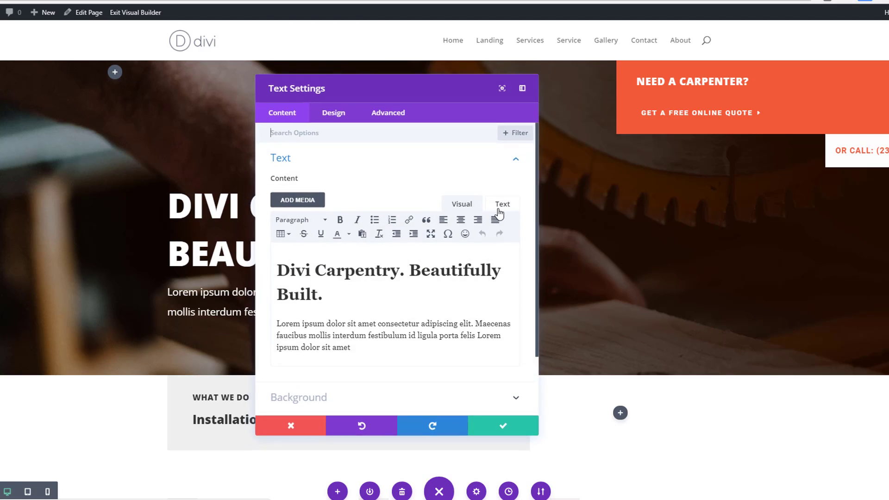
{"action": "left_click", "coordinate": [515, 135]}
{"action": "left_click", "coordinate": [464, 174]}
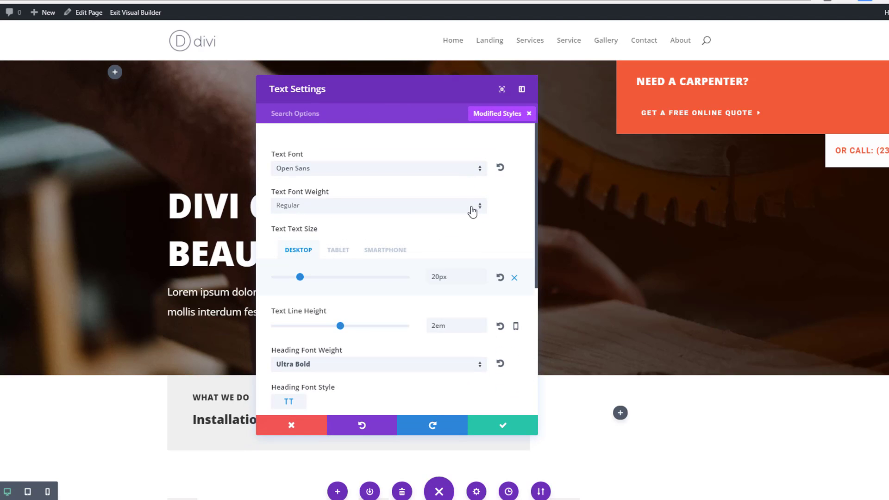
{"action": "left_click_drag", "start_coordinate": [419, 88], "coordinate": [599, 102]}
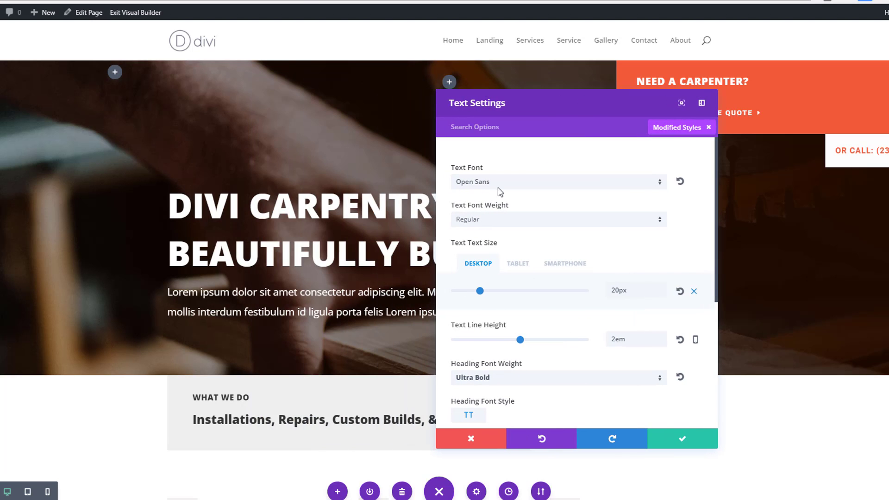
Set the hero text module's desktop body text size to 23px, review its remaining modified heading and width styles, and save the module
{"action": "left_click_drag", "start_coordinate": [494, 297], "coordinate": [486, 299]}
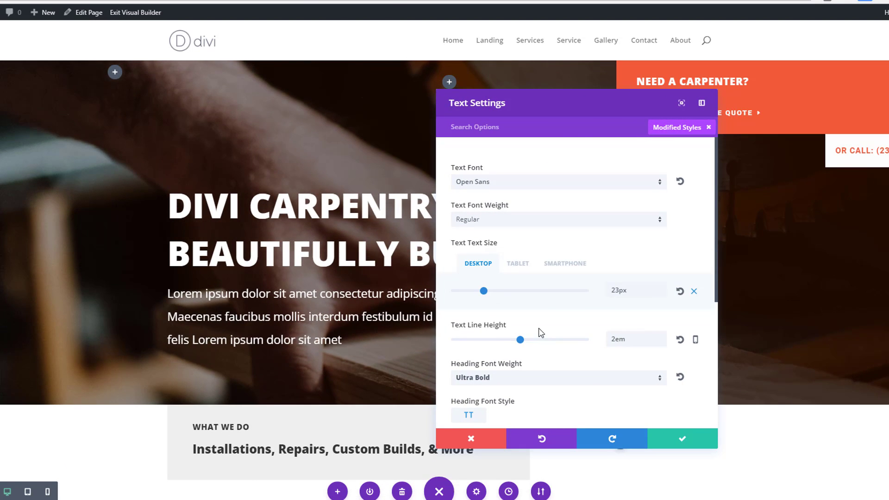
{"action": "scroll", "coordinate": [561, 323], "scroll_direction": "down", "scroll_amount": 3}
{"action": "scroll", "coordinate": [644, 305], "scroll_direction": "down", "scroll_amount": 3}
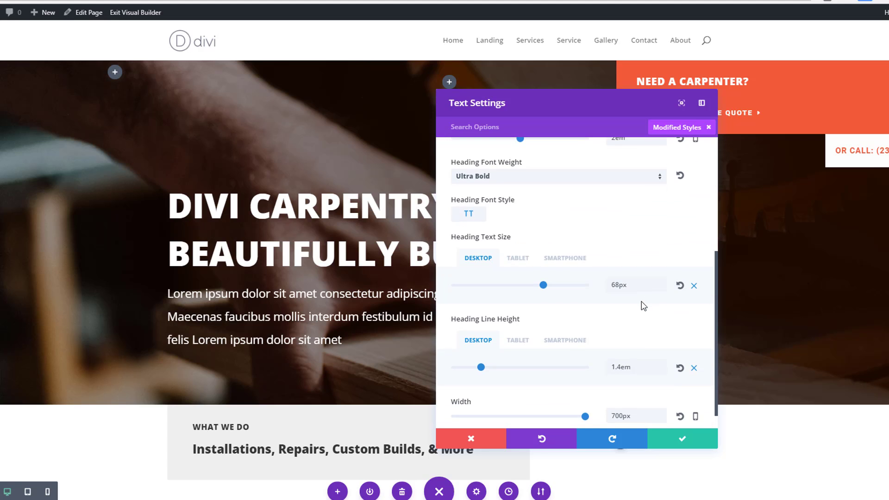
{"action": "scroll", "coordinate": [668, 422], "scroll_direction": "down", "scroll_amount": 1}
{"action": "left_click", "coordinate": [672, 442]}
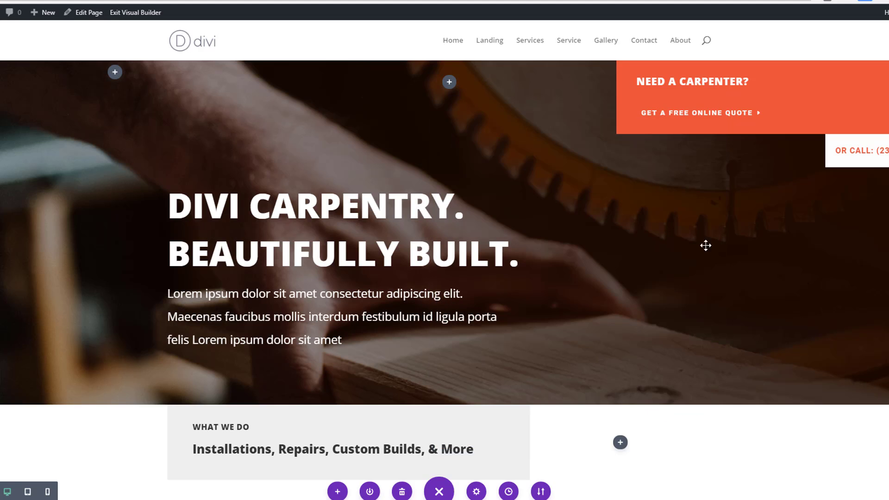
{"action": "scroll", "coordinate": [704, 244], "scroll_direction": "down", "scroll_amount": 2}
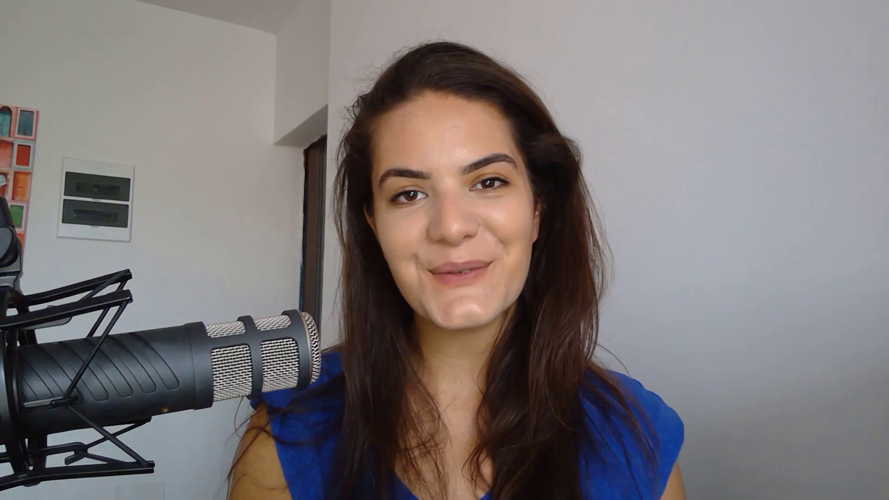